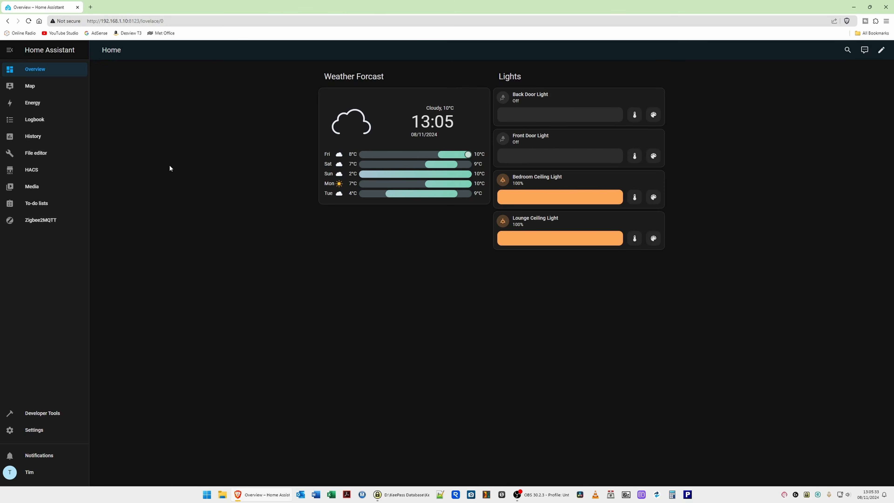
Find Bubble Card in the HACS community store, download it, and reload the browser for the updated resources
click(31, 171)
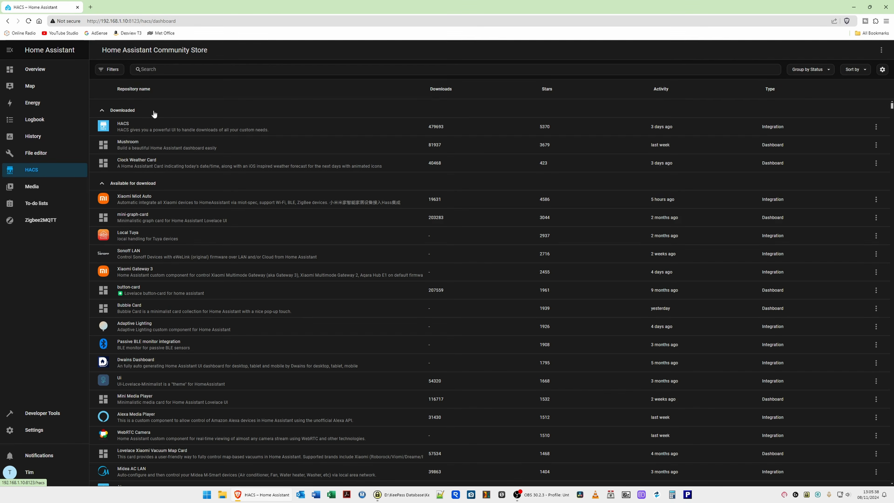
click(277, 69)
text(Bubble)
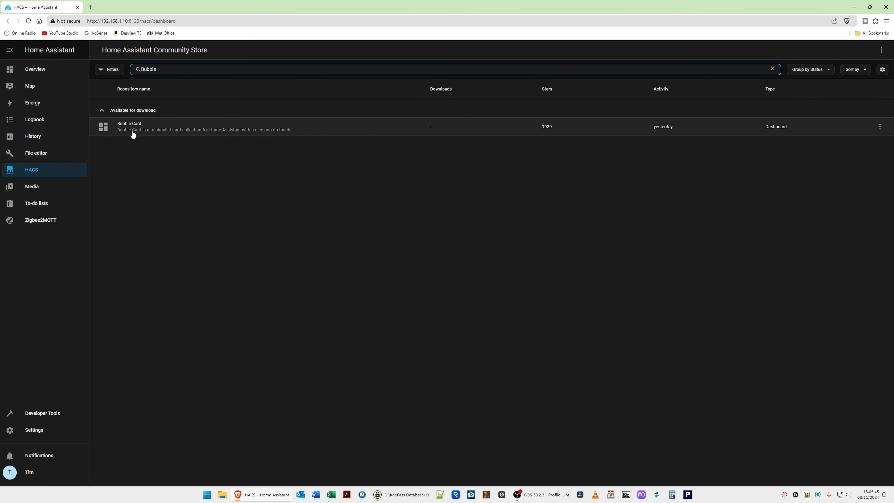
click(144, 131)
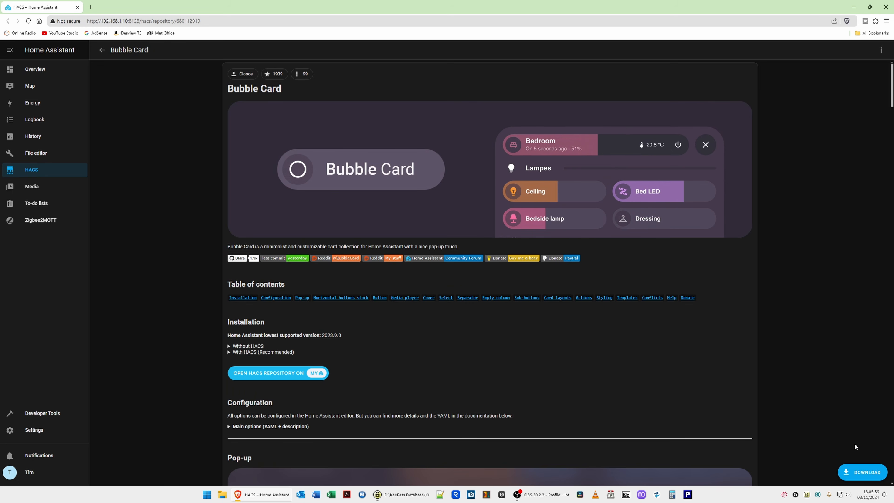
click(865, 474)
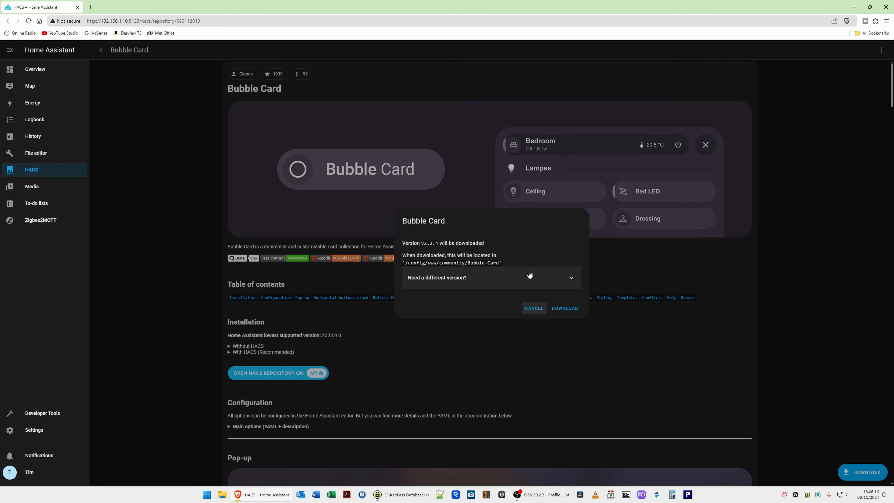
click(565, 308)
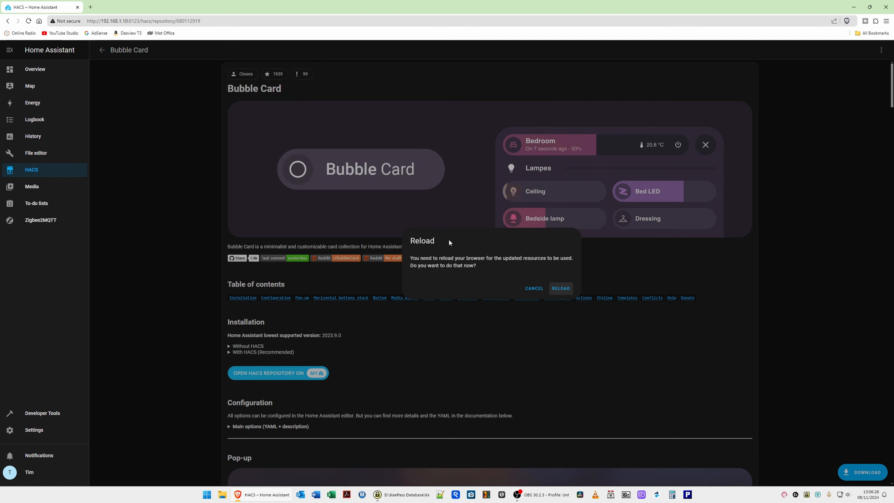
click(563, 290)
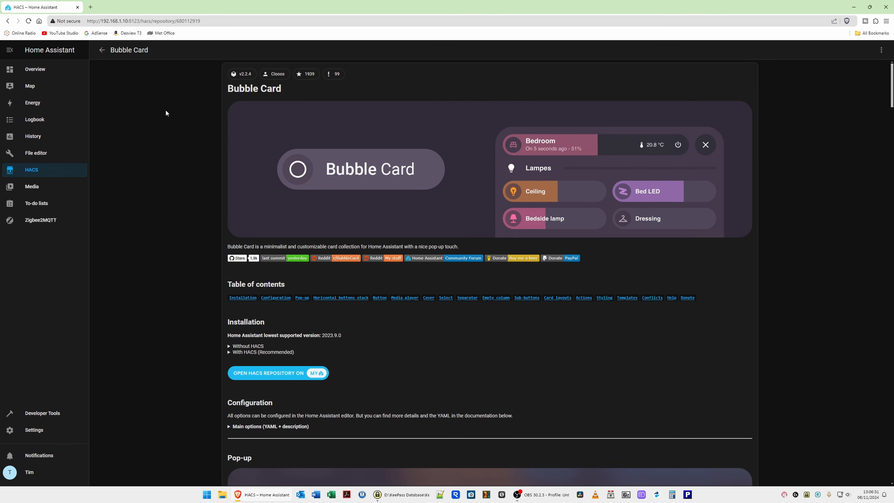
Start editing the Overview dashboard and add a Vertical Stack card
click(38, 70)
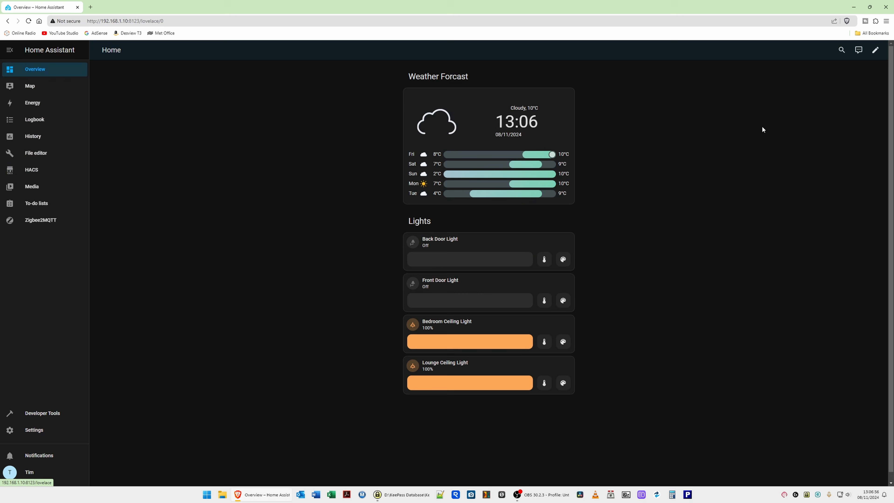
click(876, 50)
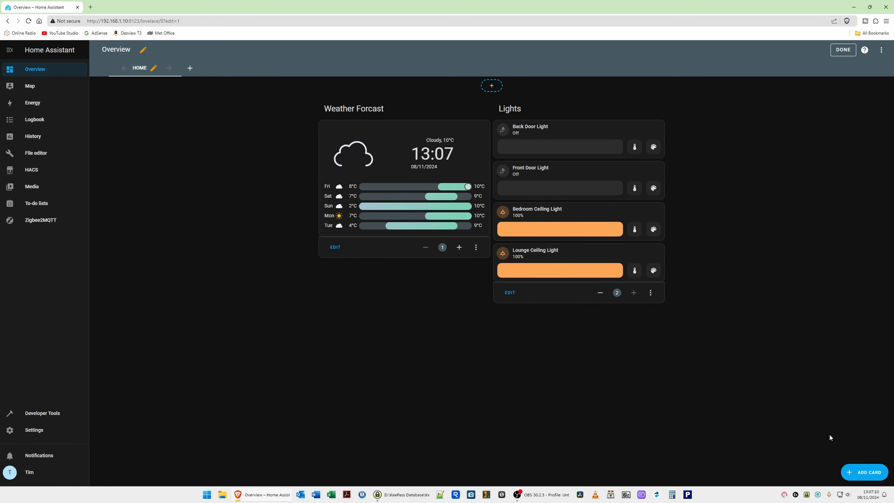
click(866, 472)
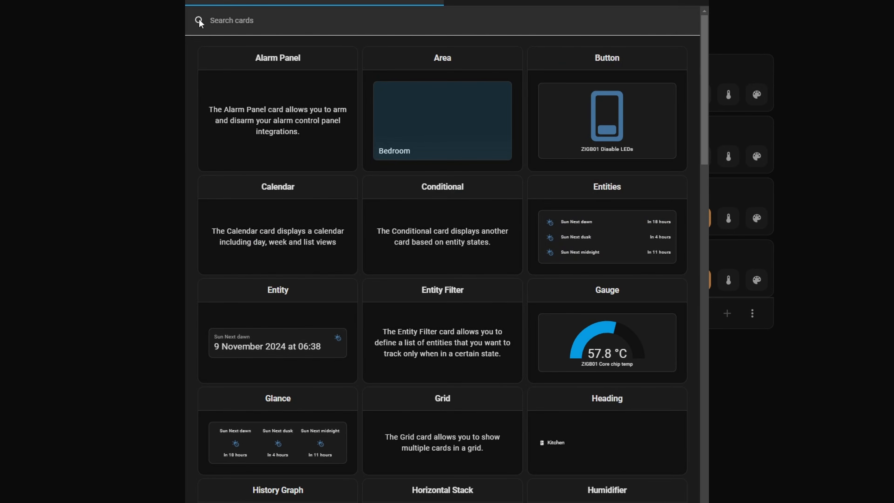
click(279, 24)
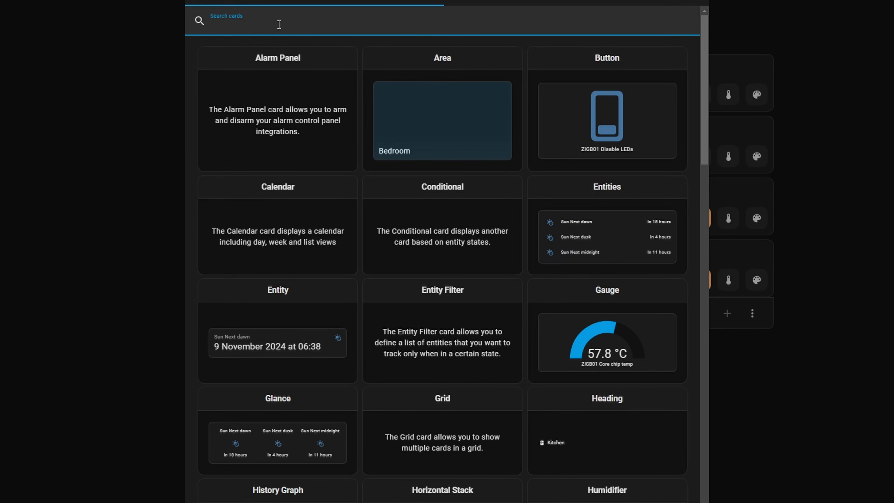
text(Vertical)
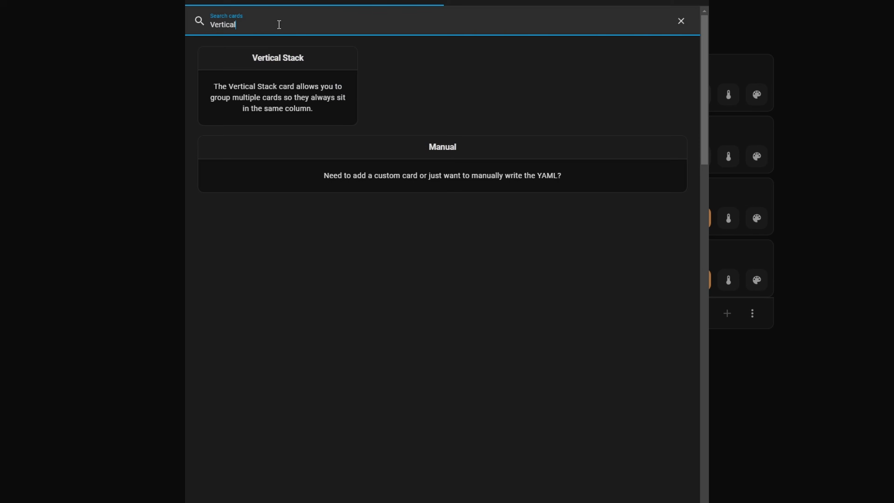
click(290, 63)
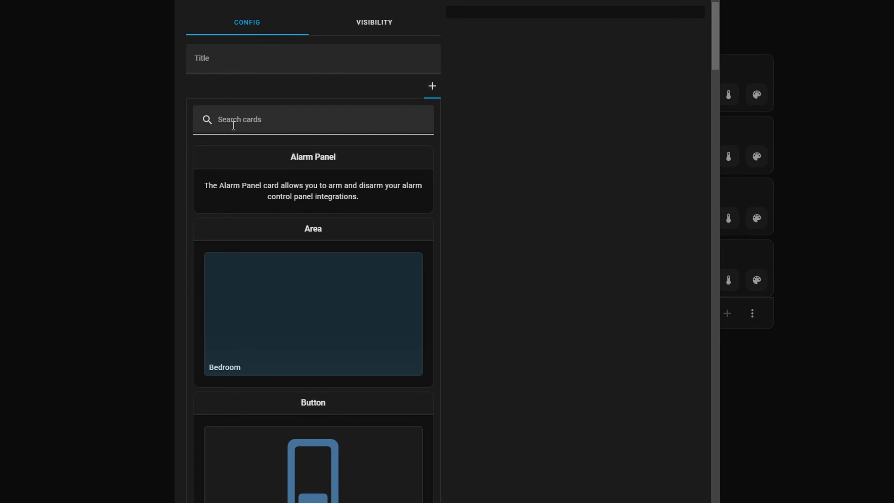
Add a Custom: Bubble Card to the vertical stack and set its card type to Pop-up
click(300, 126)
text(Bubble)
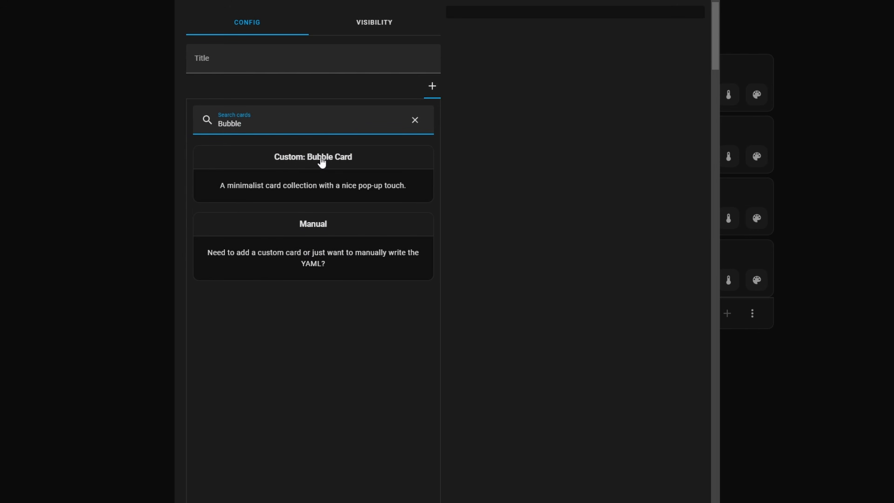
click(321, 159)
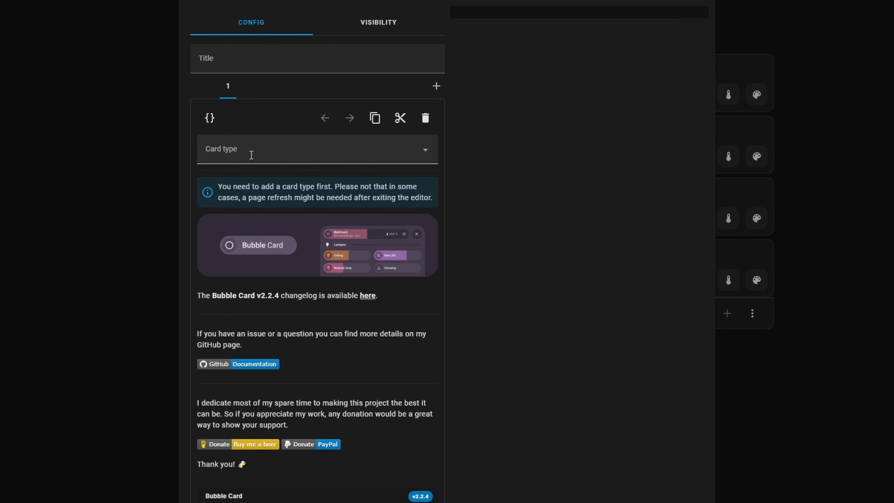
click(425, 152)
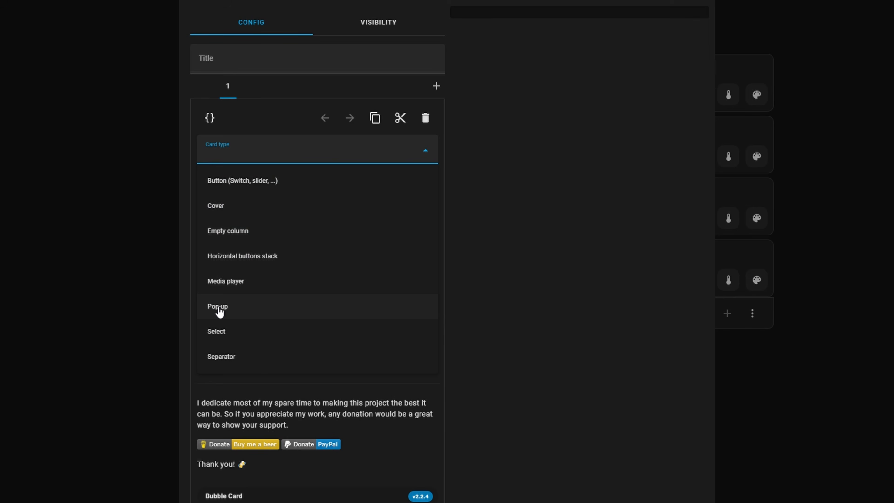
click(219, 308)
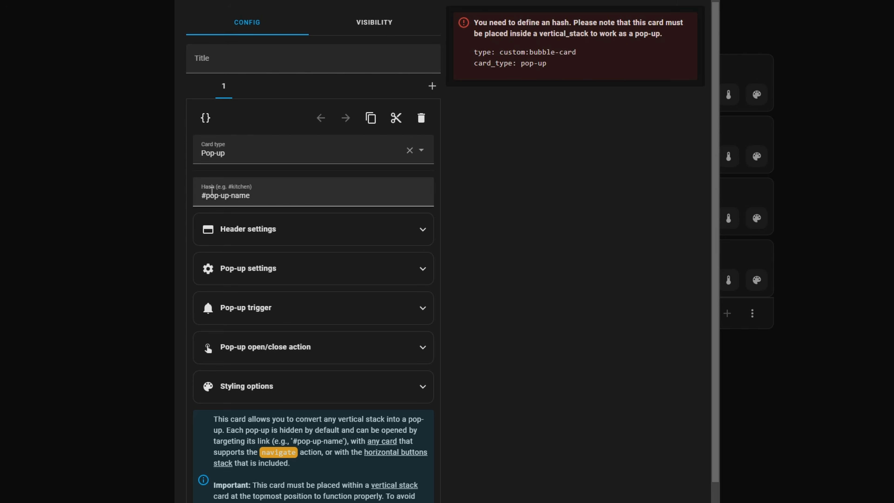
Replace the pop-up's placeholder hash with #frontdoor
drag(206, 195, 257, 196)
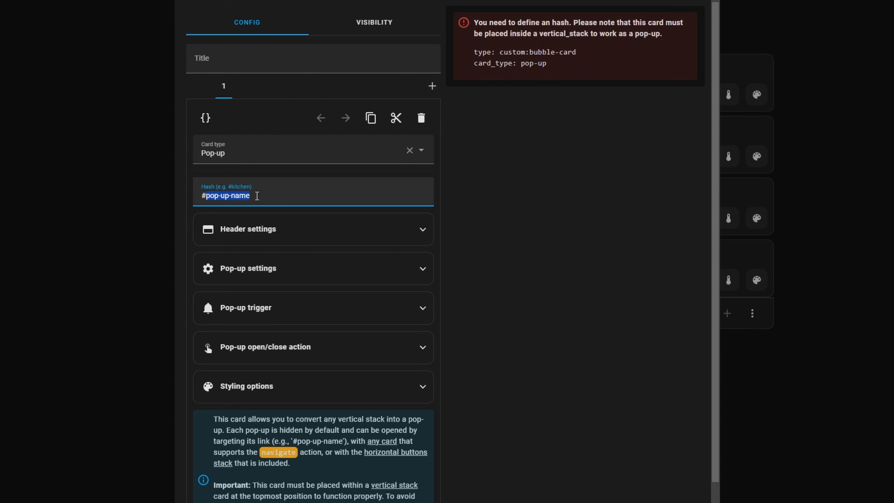
key(BackSpace)
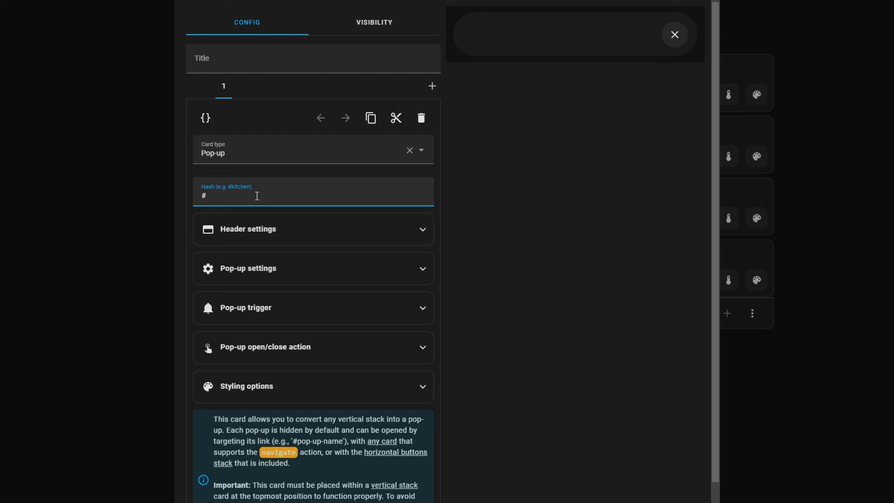
text(frontdoor)
Configure the pop-up trigger to open when binary_sensor.dbel01_visitor has the state on
click(423, 309)
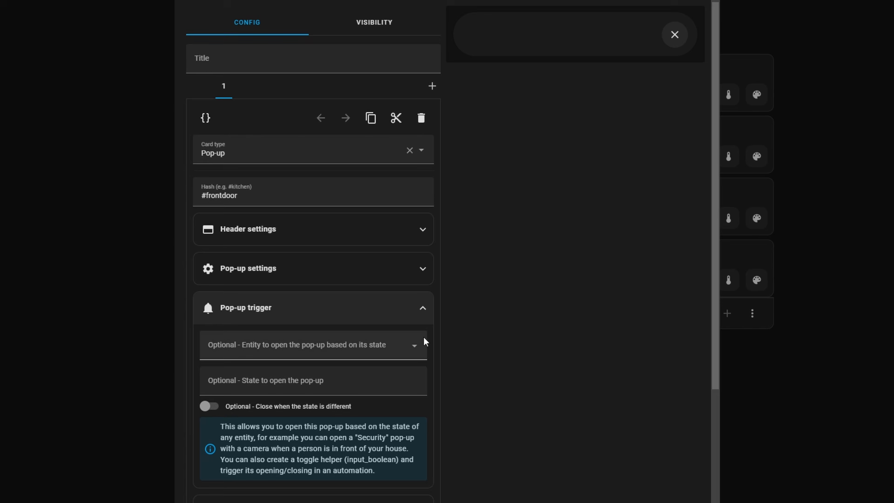
click(415, 348)
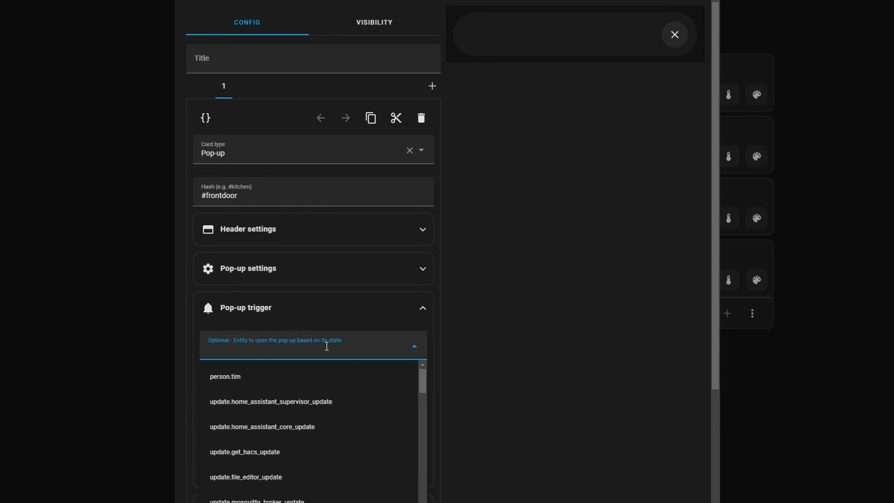
text(binary)
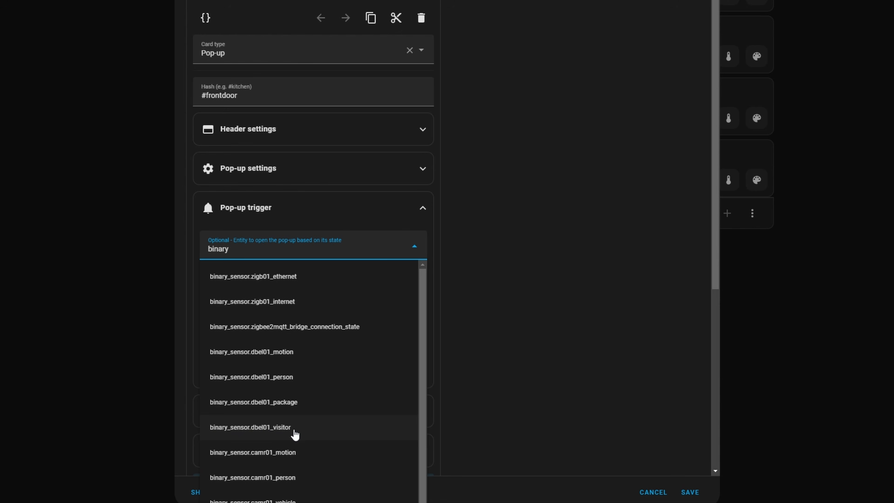
click(280, 431)
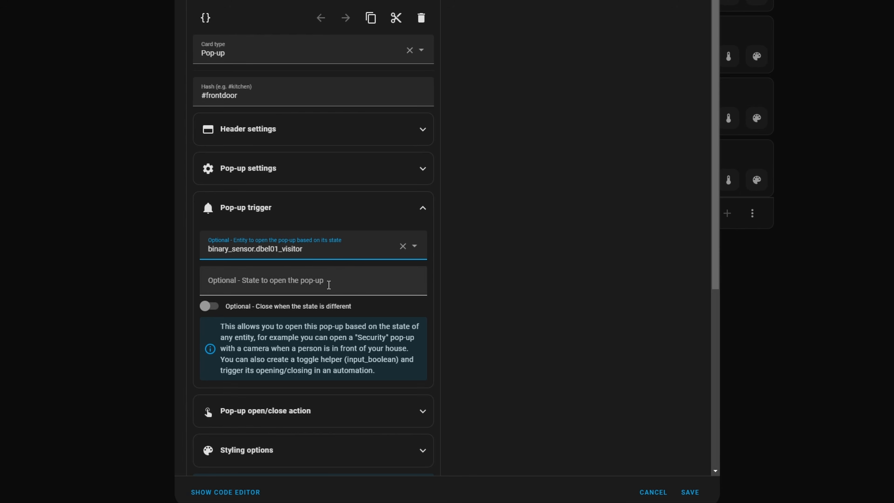
click(341, 284)
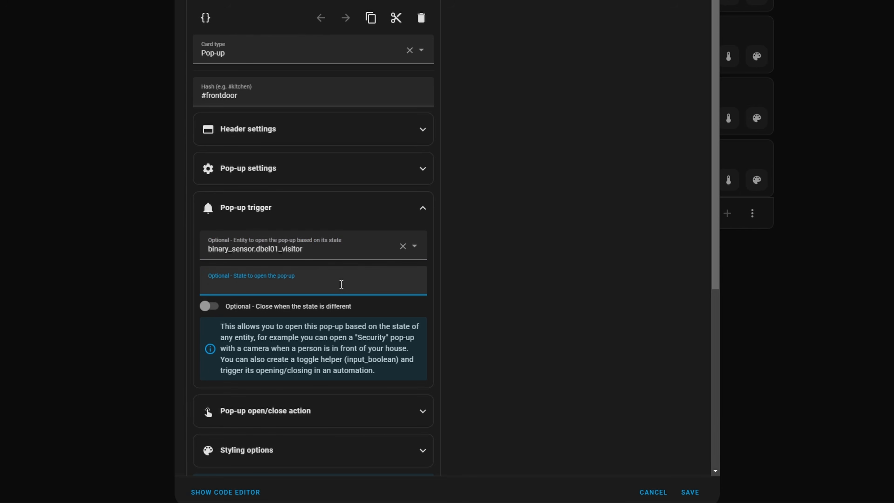
text(on)
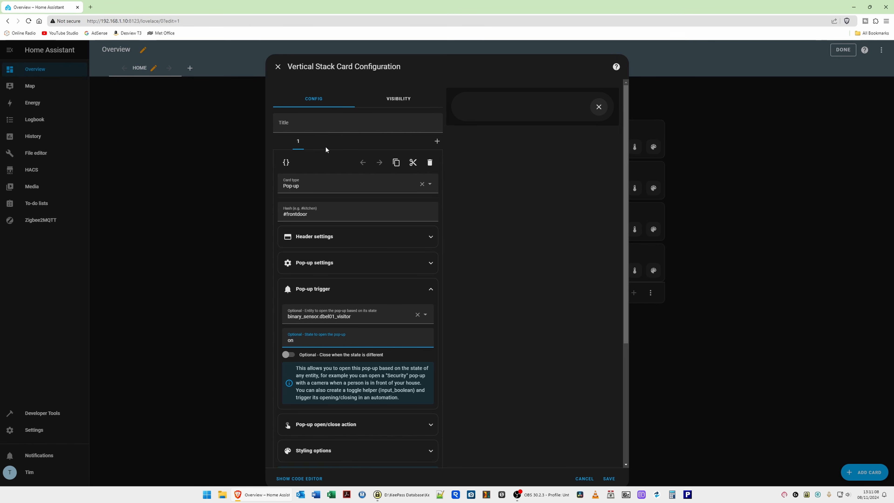
Add a Picture Entity card as the second card in the vertical stack
click(437, 142)
click(336, 163)
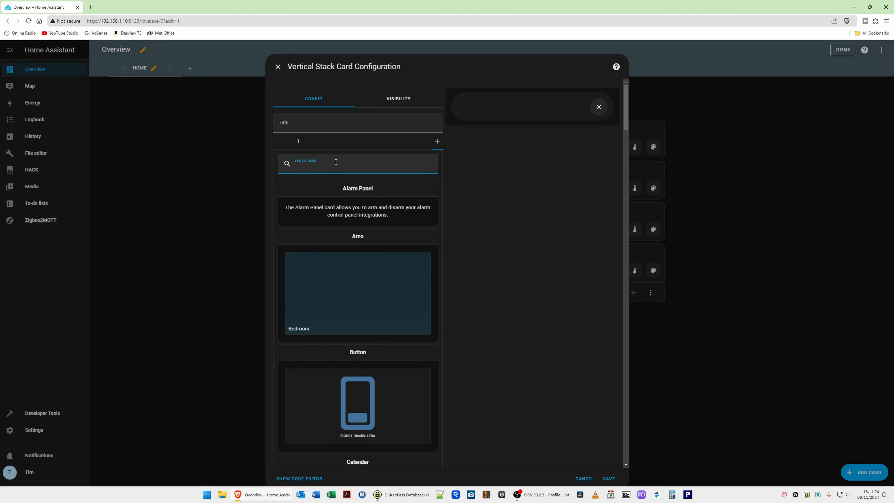
text(picture)
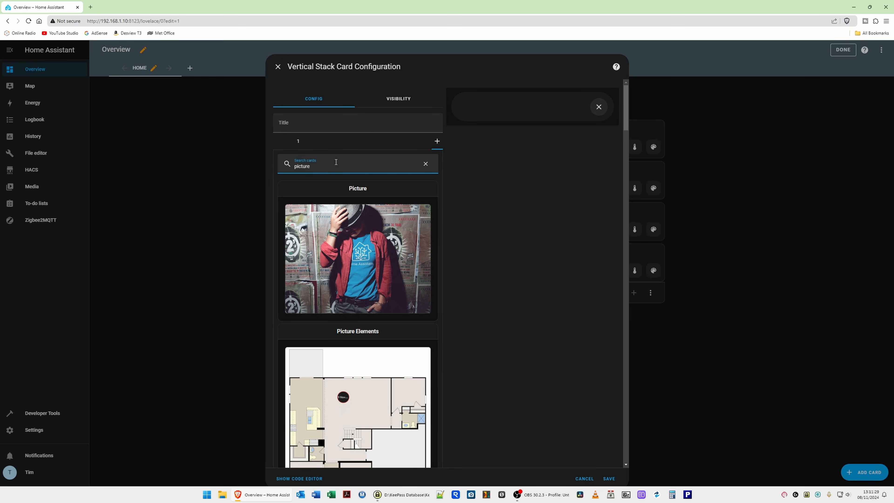
text( entity)
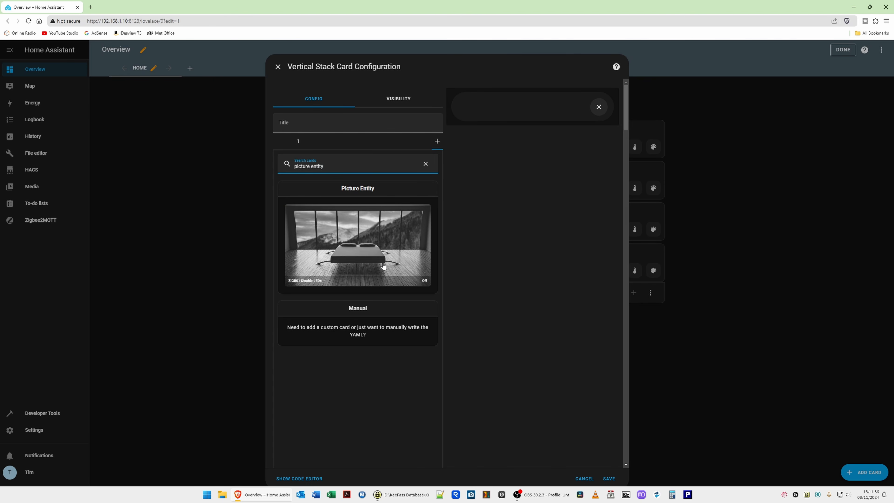
click(365, 191)
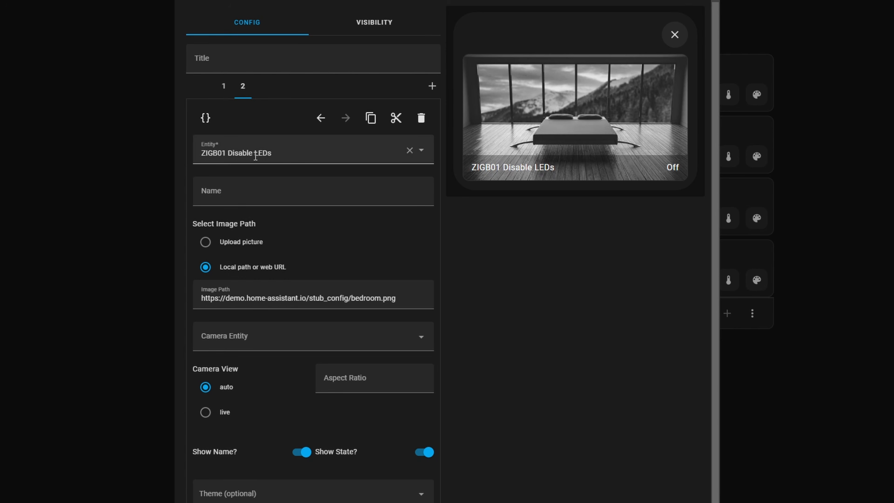
Set the picture card's entity to DBEL01 Fluent (camera.dbel01_fluent) and its camera view to live
click(410, 151)
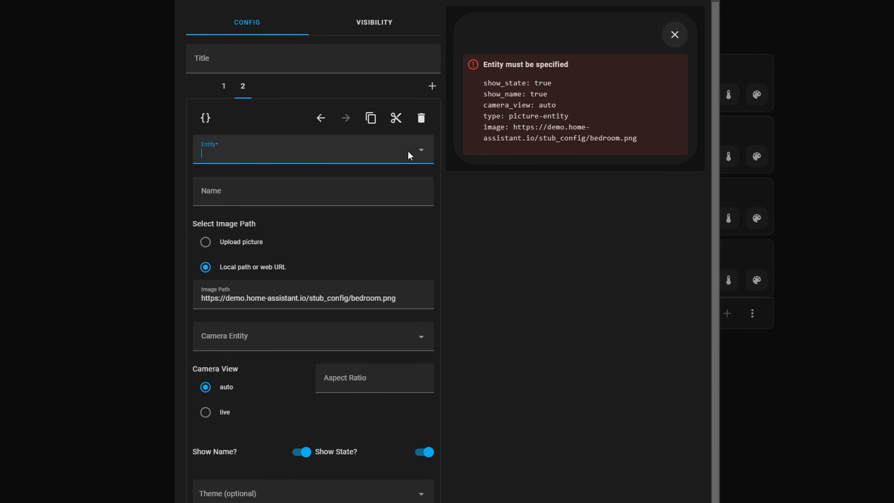
click(421, 153)
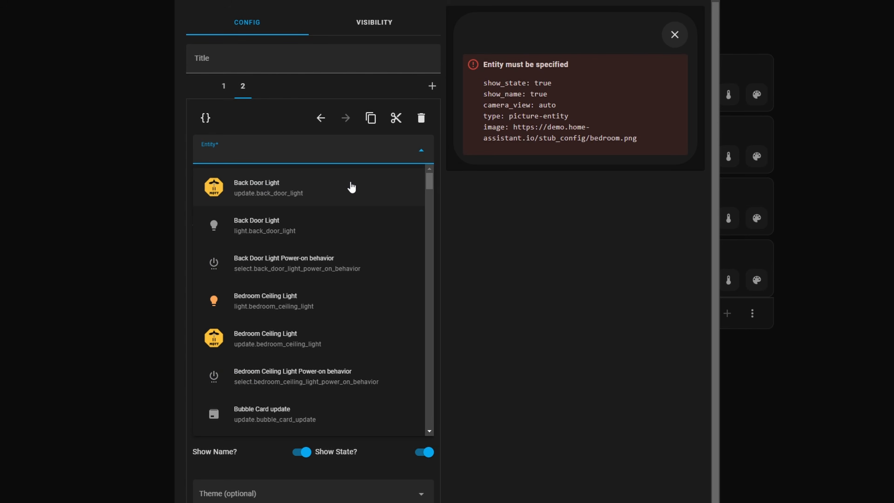
scroll(349, 215, down, 6)
scroll(349, 215, down, 12)
scroll(361, 270, down, 10)
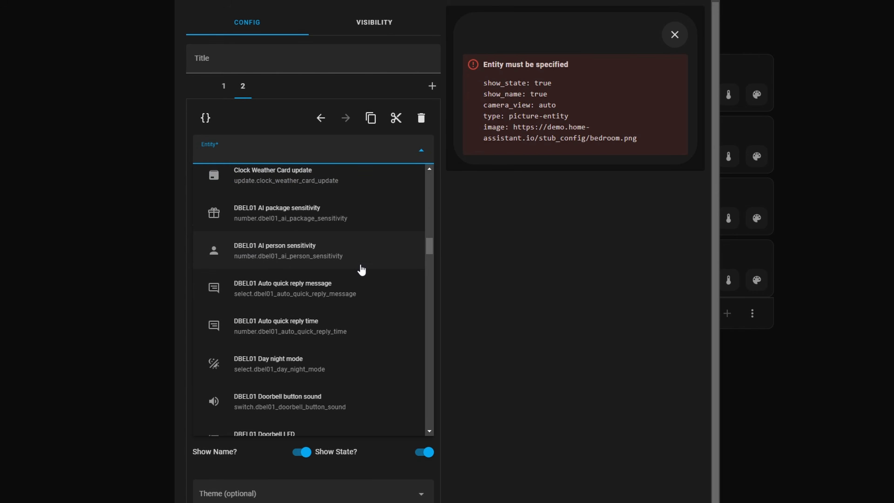
scroll(361, 270, down, 5)
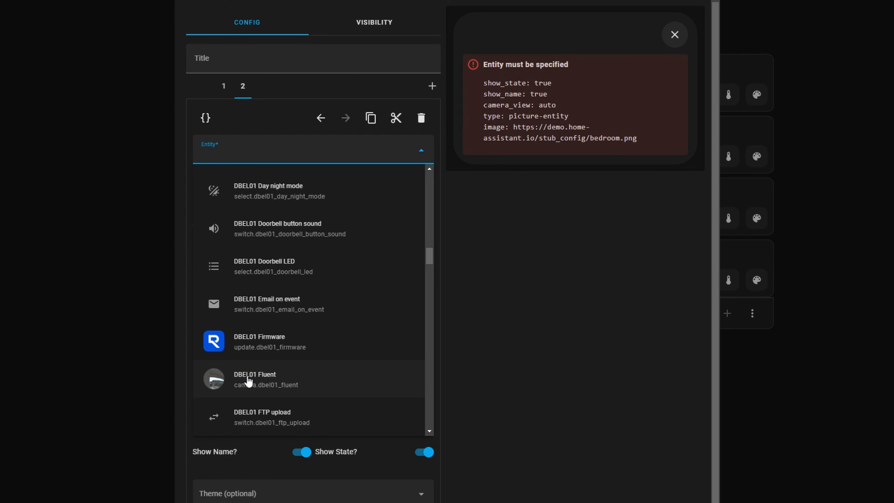
click(272, 381)
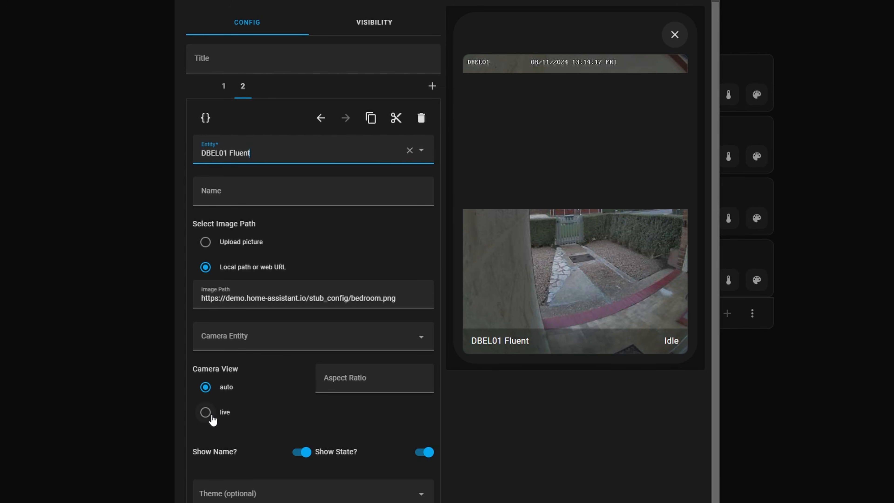
click(205, 417)
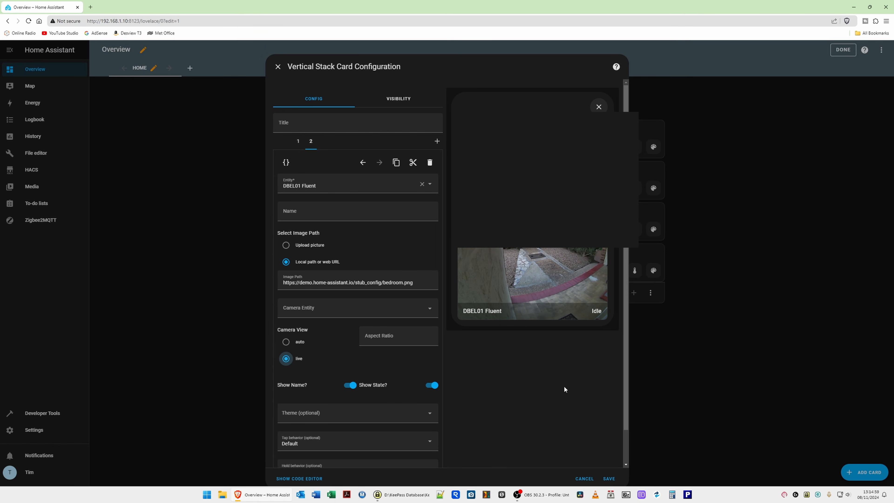
Save the vertical stack card and finish editing the dashboard, closing the doorbell camera pop-up once it opens
click(608, 479)
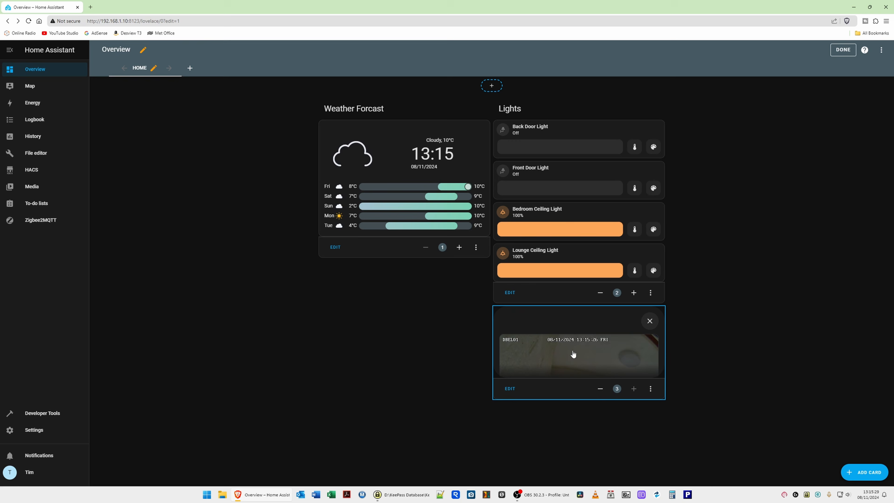
click(843, 49)
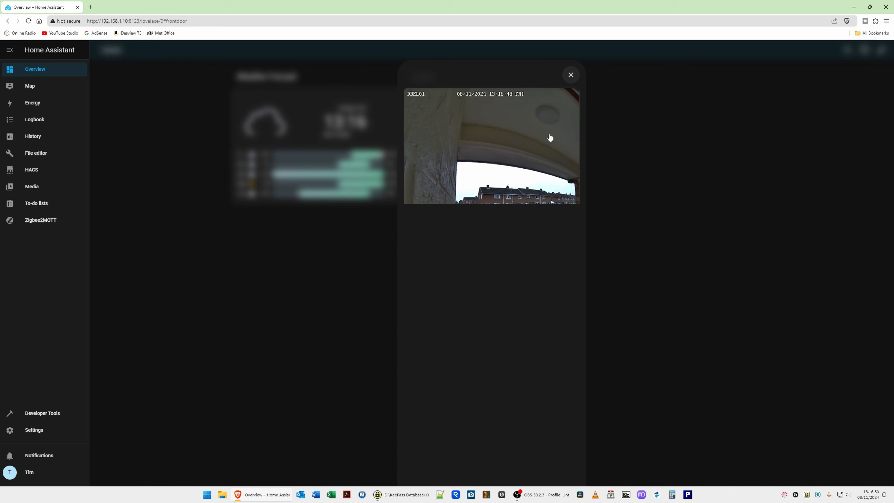
click(571, 74)
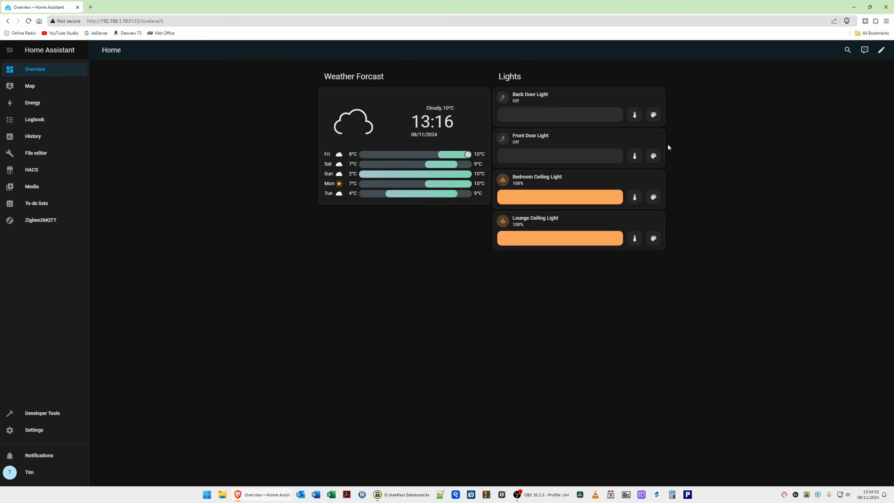